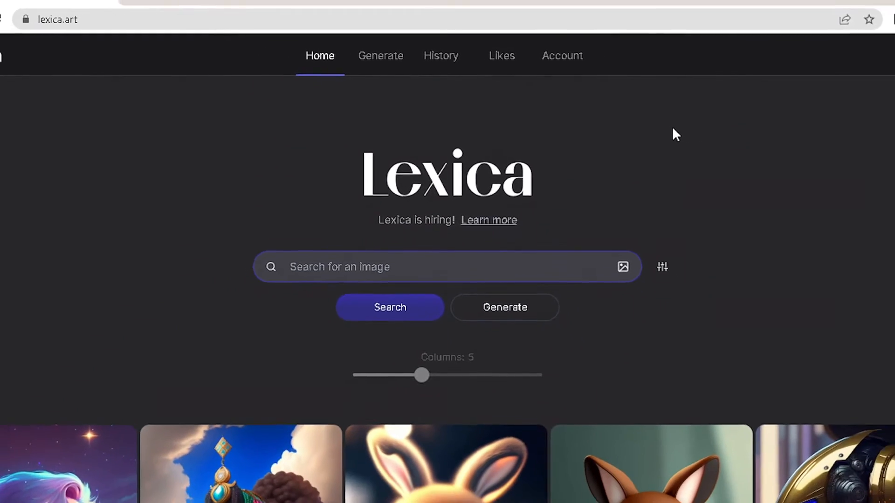
- Search the image library for "fruits landscape"
{"action": "left_click_drag", "start_coordinate": [888, 99], "coordinate": [890, 335]}
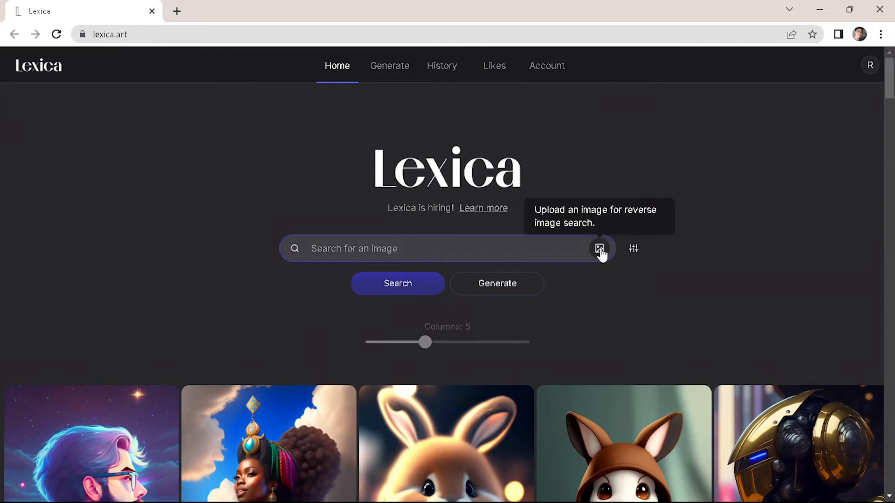
{"action": "left_click", "coordinate": [600, 249]}
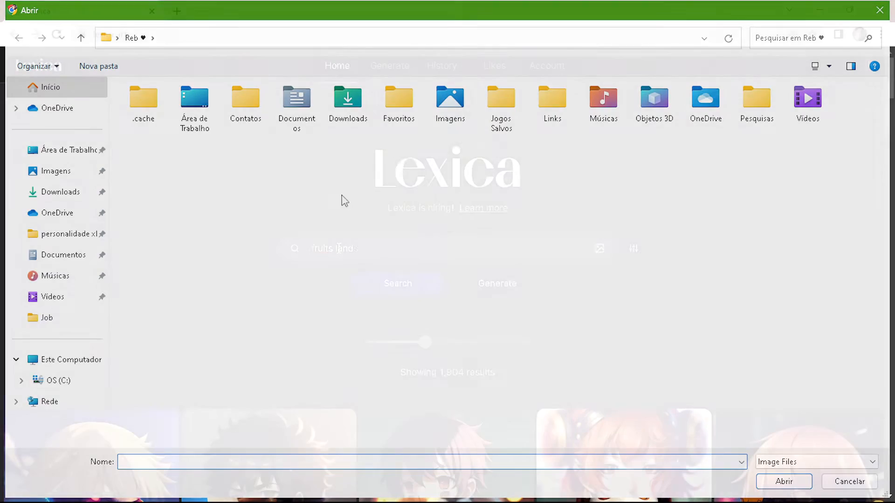
{"action": "type", "text": "scape"}
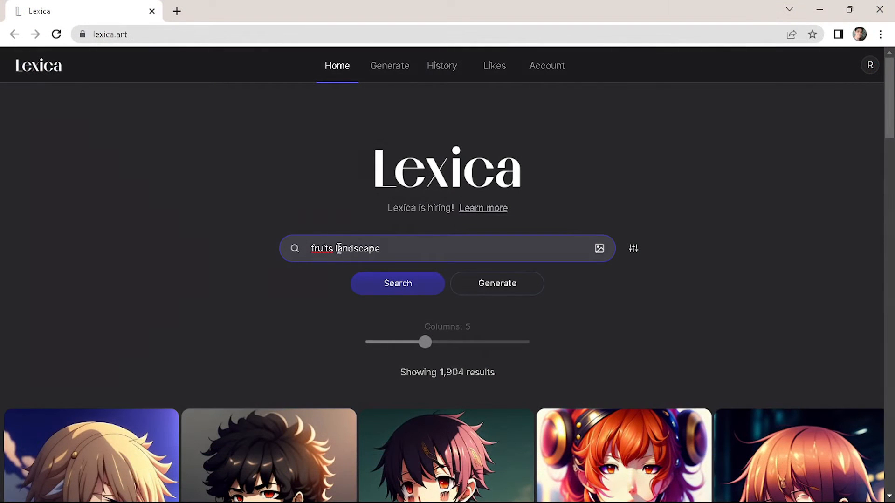
{"action": "left_click", "coordinate": [368, 294]}
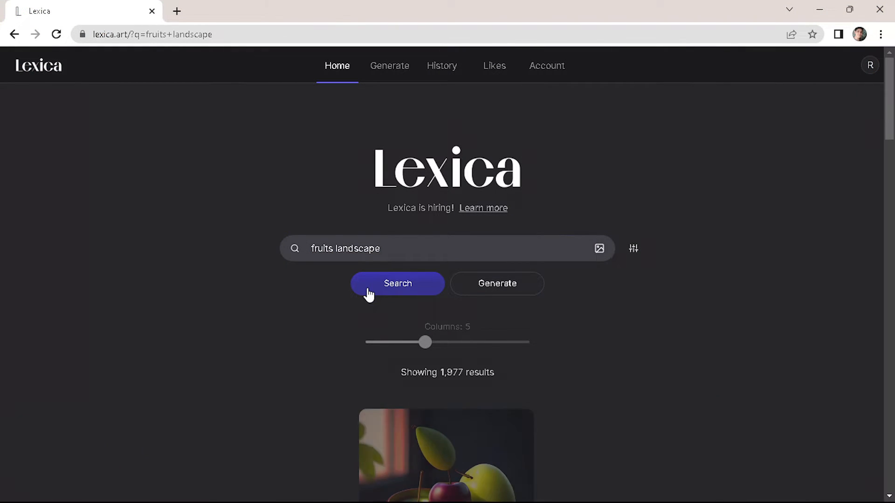
- Open the result "Mountains of fresh fruits on both sides of the sea", view its standalone page, and close that page again
{"action": "left_click_drag", "start_coordinate": [889, 119], "coordinate": [875, 269]}
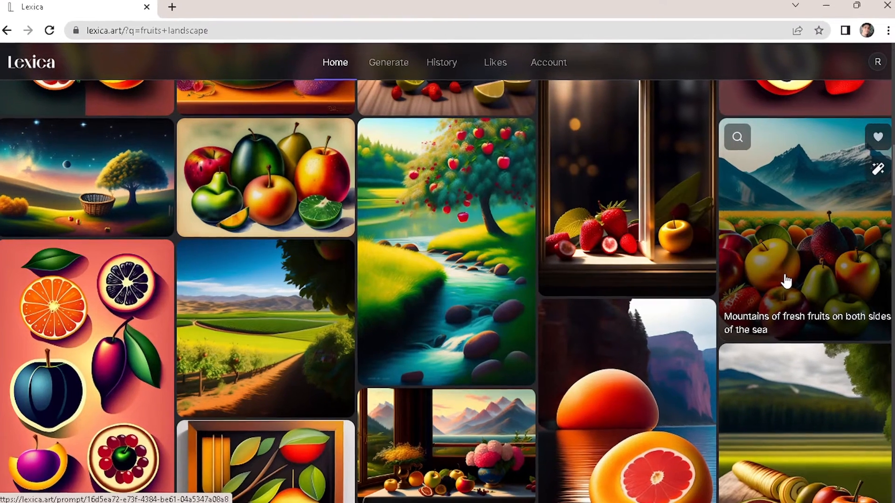
{"action": "left_click", "coordinate": [781, 280]}
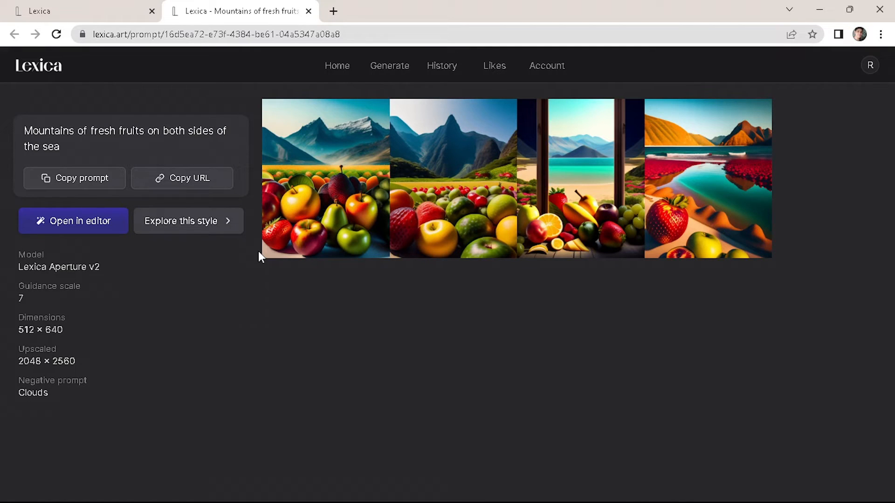
{"action": "key", "text": "ctrl+w"}
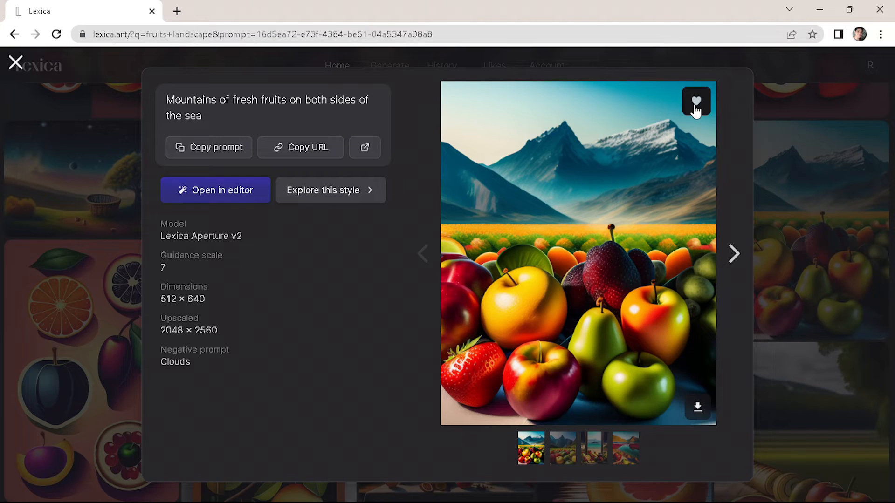
- Add the displayed fruit and mountain image to the likes and download it
{"action": "left_click", "coordinate": [695, 106]}
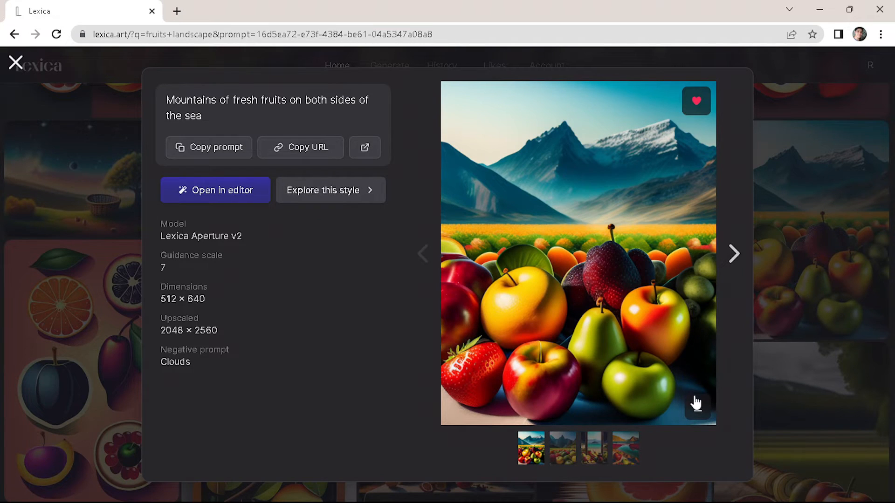
{"action": "left_click", "coordinate": [698, 408]}
- Look through the other images generated from the same fruit mountains prompt
{"action": "left_click", "coordinate": [559, 449]}
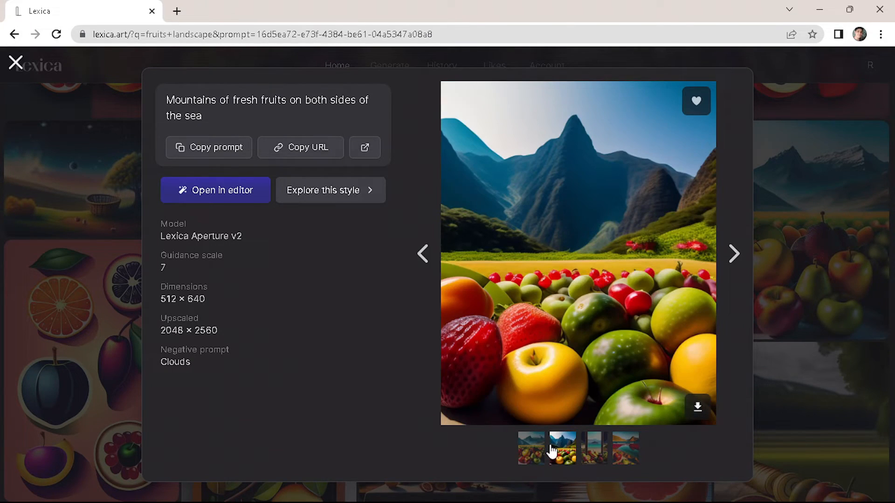
{"action": "left_click", "coordinate": [594, 446]}
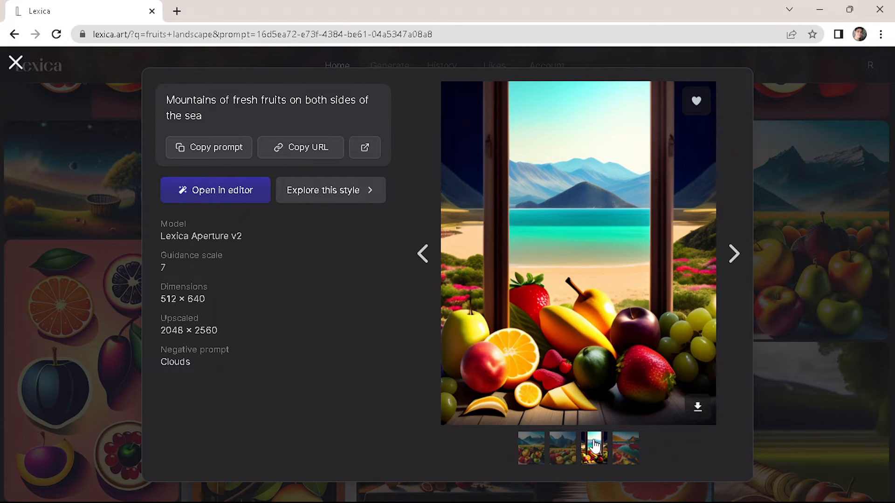
{"action": "left_click", "coordinate": [734, 255]}
{"action": "left_click", "coordinate": [423, 258]}
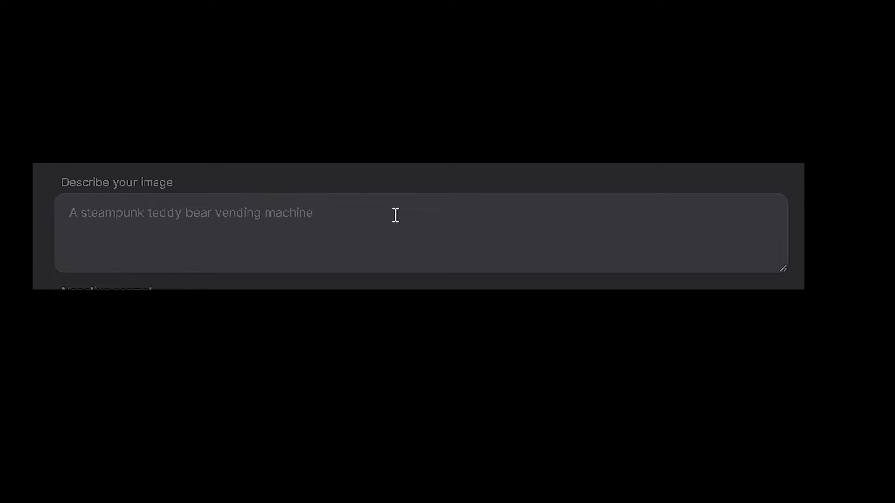
- Describe the image to generate as "dark minecraft house" with the negative prompt "oval shapes"
{"action": "left_click", "coordinate": [395, 215]}
{"action": "type", "text": "dark minecraft house"}
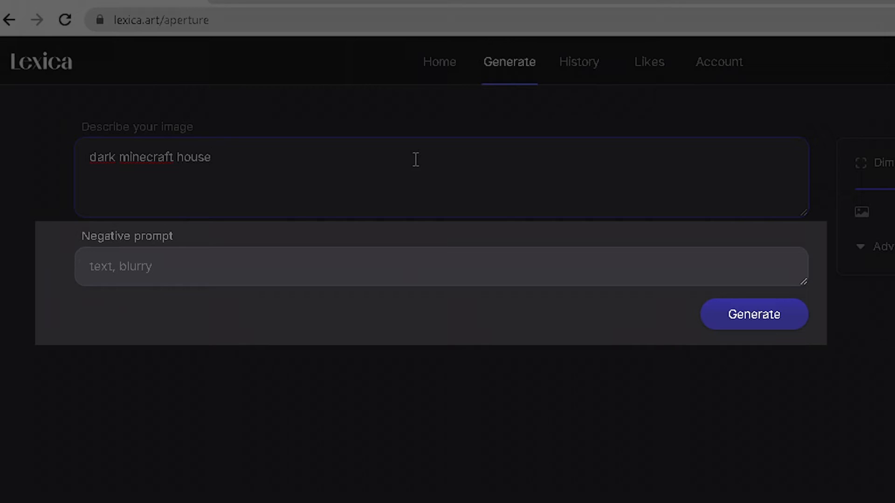
{"action": "left_click", "coordinate": [373, 234]}
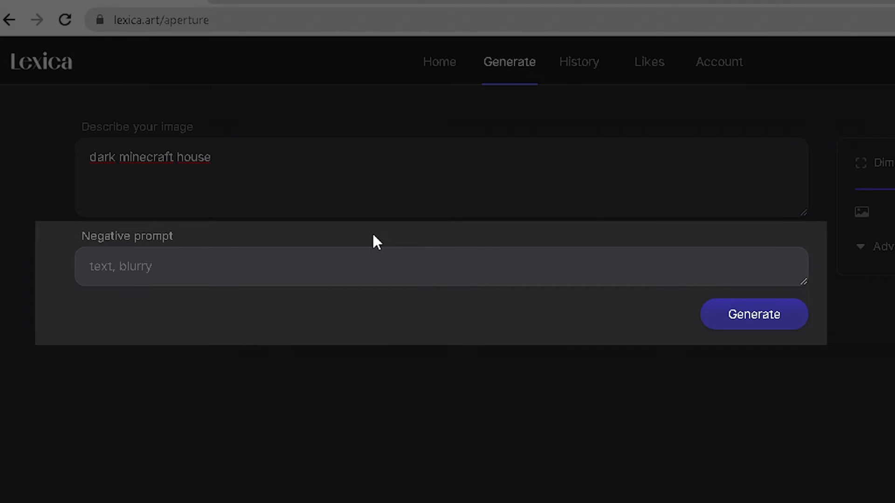
{"action": "left_click", "coordinate": [345, 265]}
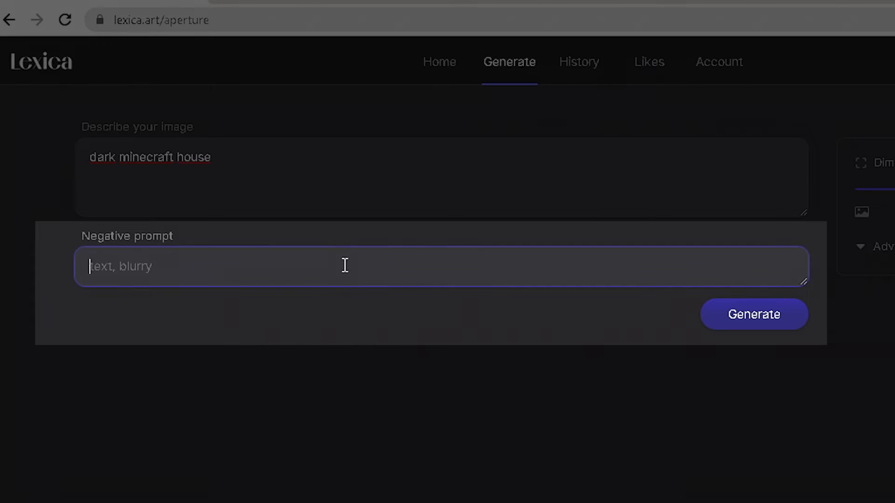
{"action": "type", "text": "oval sha"}
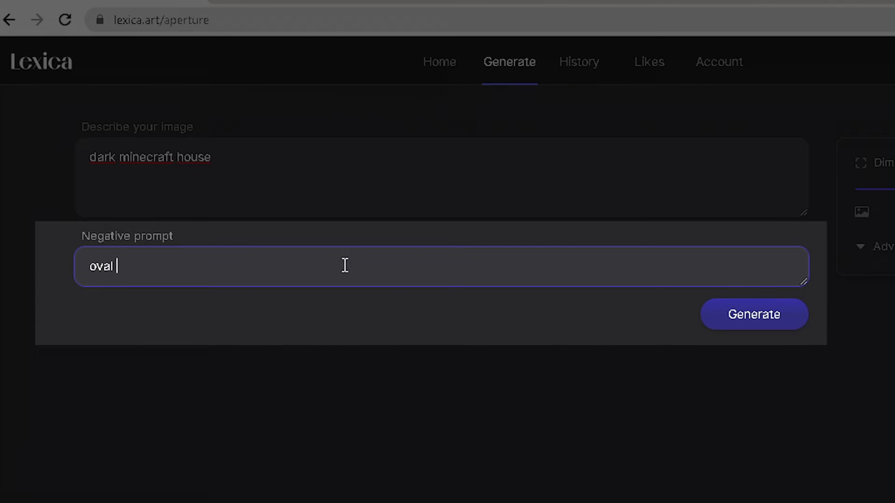
{"action": "type", "text": "pes"}
{"action": "left_click", "coordinate": [331, 315]}
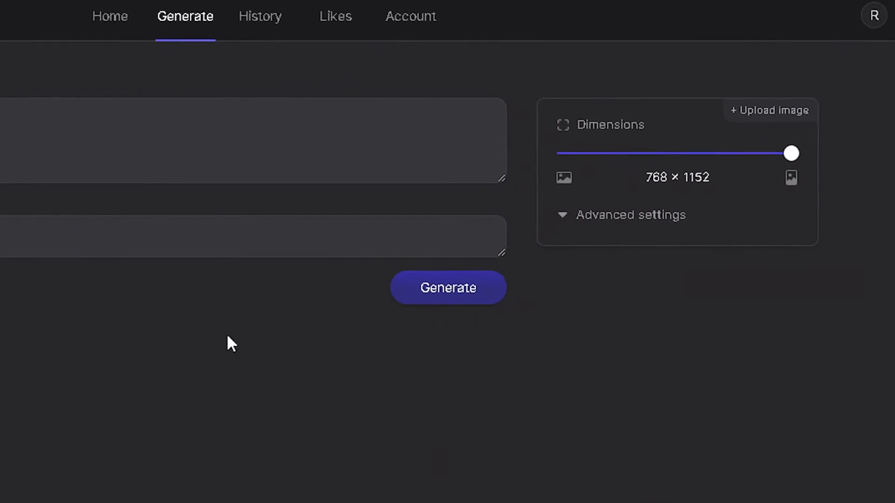
- Set the image dimensions to 1024 × 1024 and show the advanced settings
{"action": "mouse_move", "coordinate": [711, 154]}
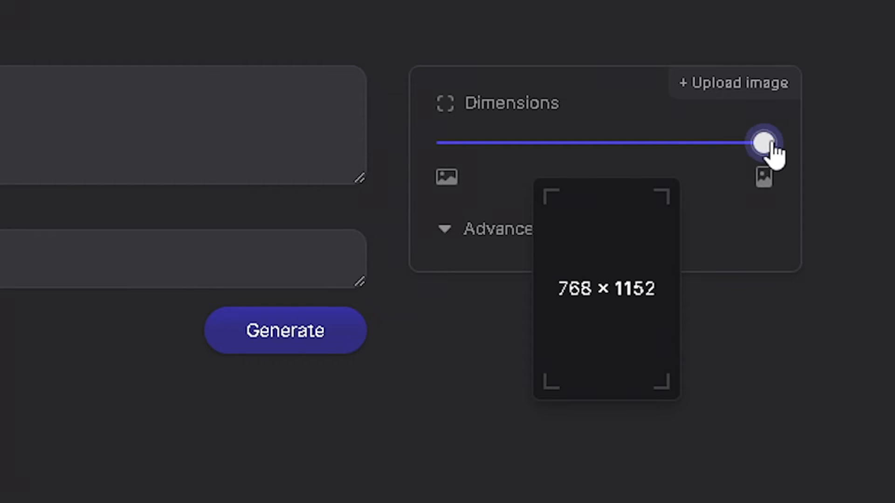
{"action": "left_click_drag", "start_coordinate": [766, 142], "coordinate": [573, 154]}
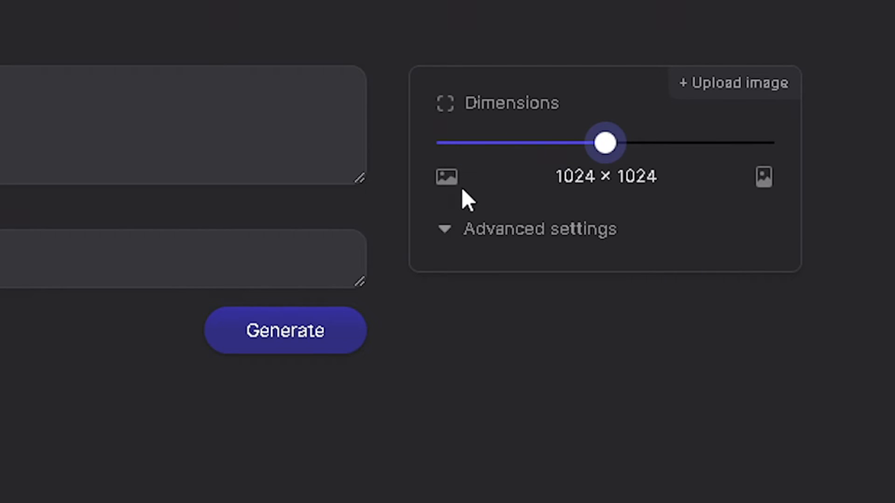
{"action": "left_click", "coordinate": [460, 232]}
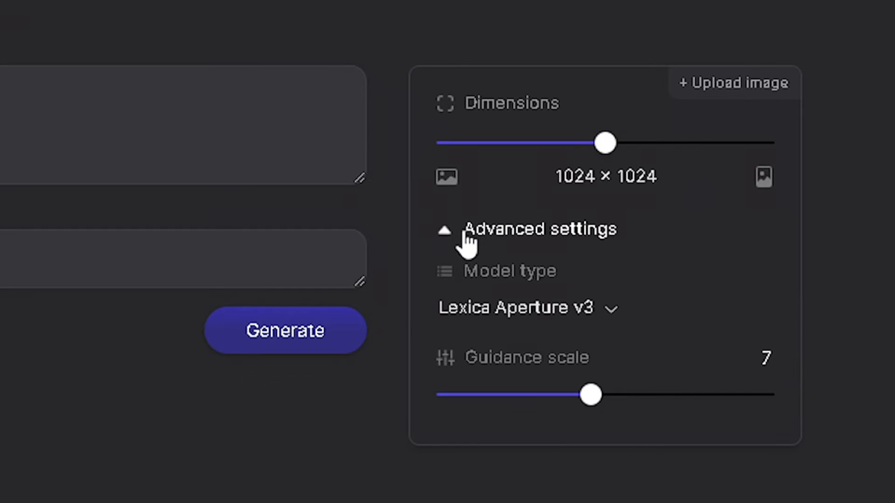
- Switch the model type to Lexica Aperture v2 and back to Lexica Aperture v3
{"action": "left_click", "coordinate": [448, 311]}
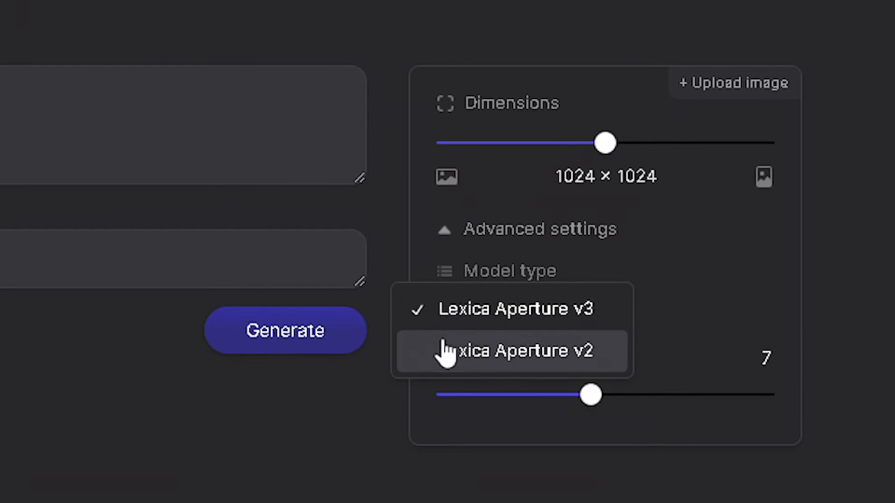
{"action": "left_click", "coordinate": [442, 352]}
{"action": "left_click", "coordinate": [449, 315]}
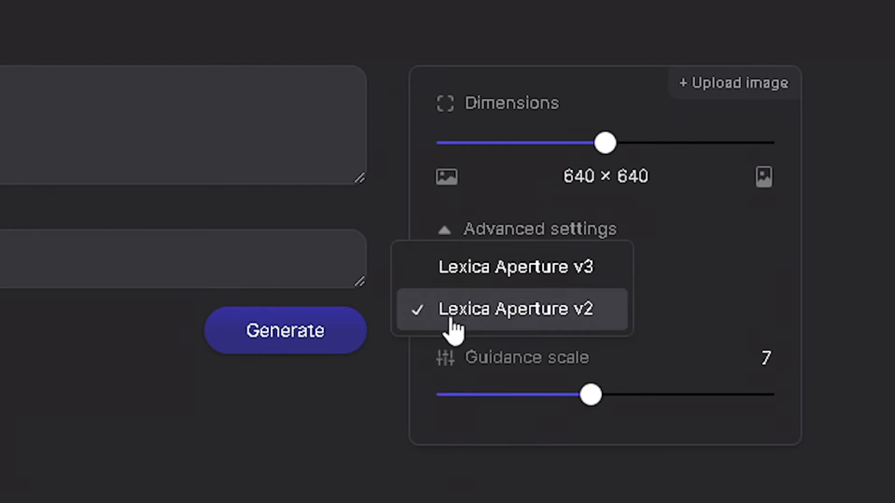
{"action": "left_click", "coordinate": [475, 264]}
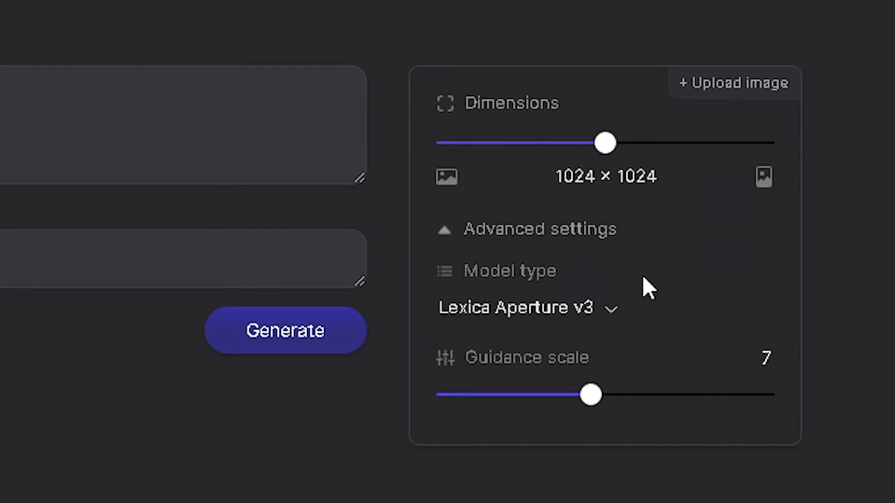
- Set the guidance scale to 11 and generate the images
{"action": "left_click_drag", "start_coordinate": [596, 397], "coordinate": [709, 401]}
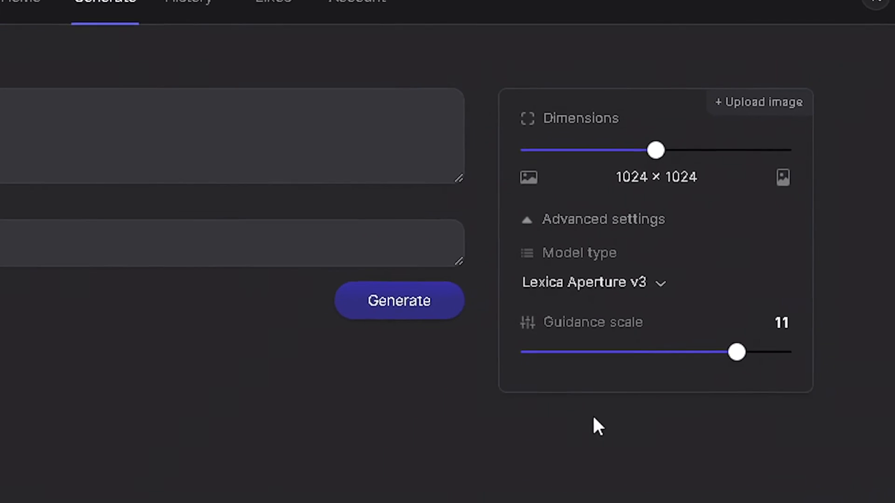
{"action": "left_click", "coordinate": [559, 270]}
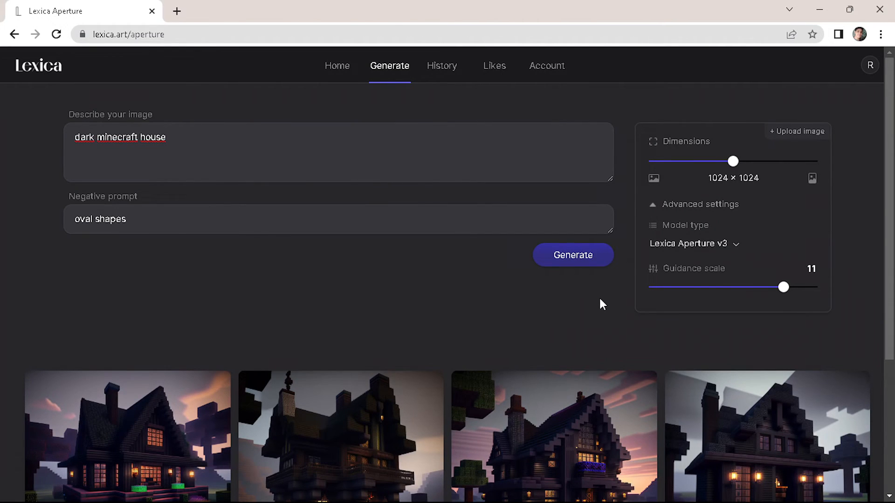
- View the fourth generated house image at full size
{"action": "left_click_drag", "start_coordinate": [889, 278], "coordinate": [884, 395]}
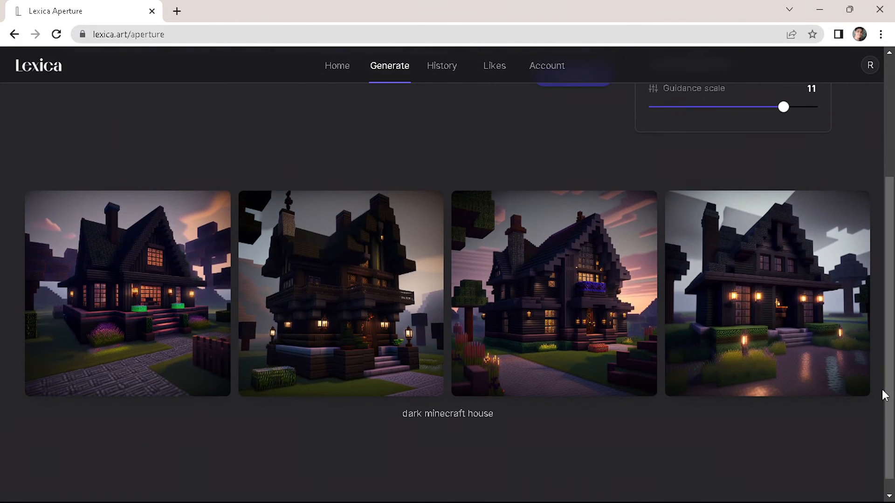
{"action": "mouse_move", "coordinate": [823, 351]}
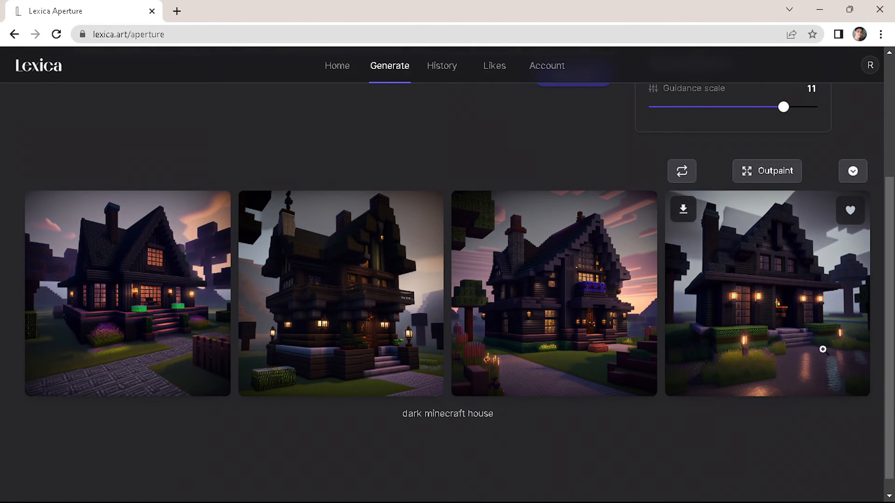
{"action": "left_click", "coordinate": [768, 310]}
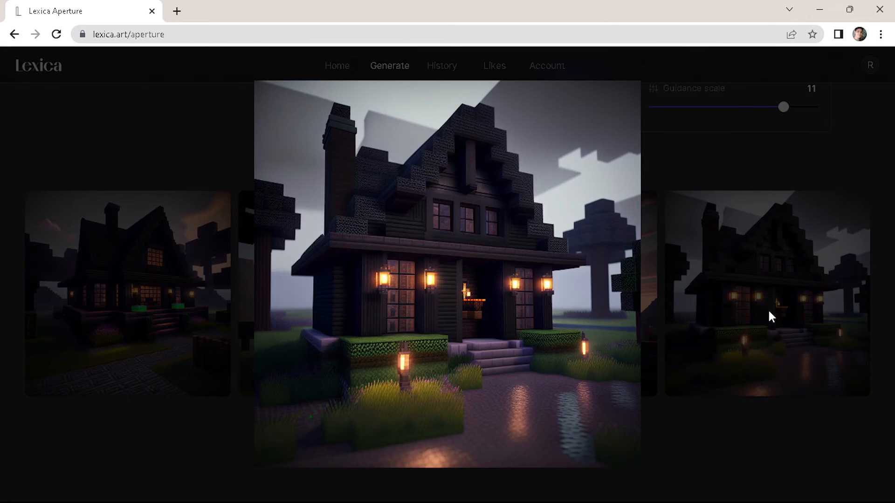
{"action": "right_click", "coordinate": [528, 287]}
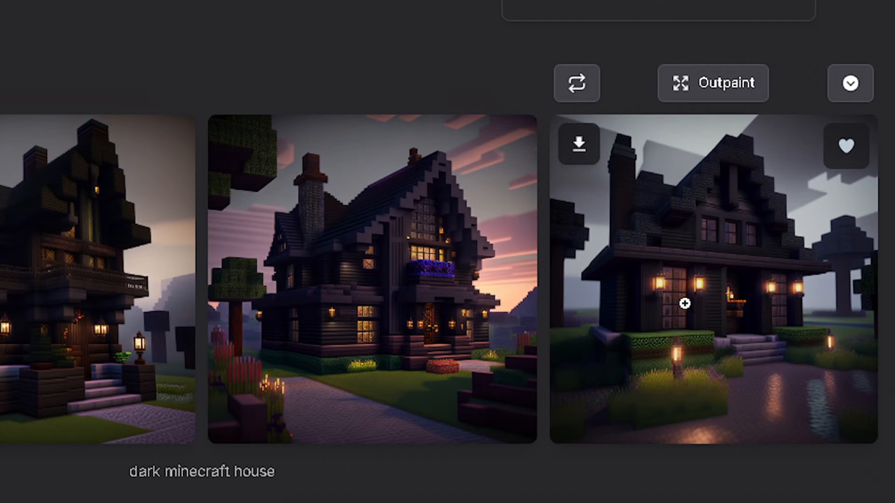
- Add the fourth house image to the likes and generate new versions of the house
{"action": "left_click", "coordinate": [847, 149]}
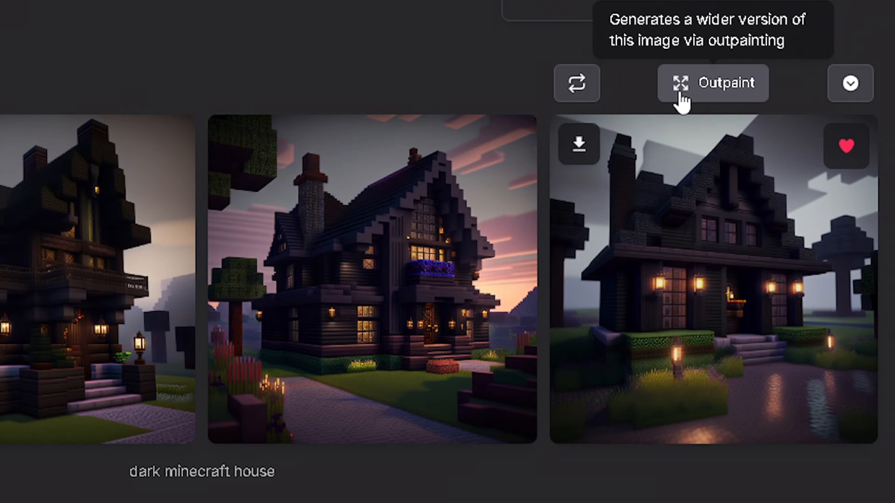
{"action": "left_click", "coordinate": [565, 86]}
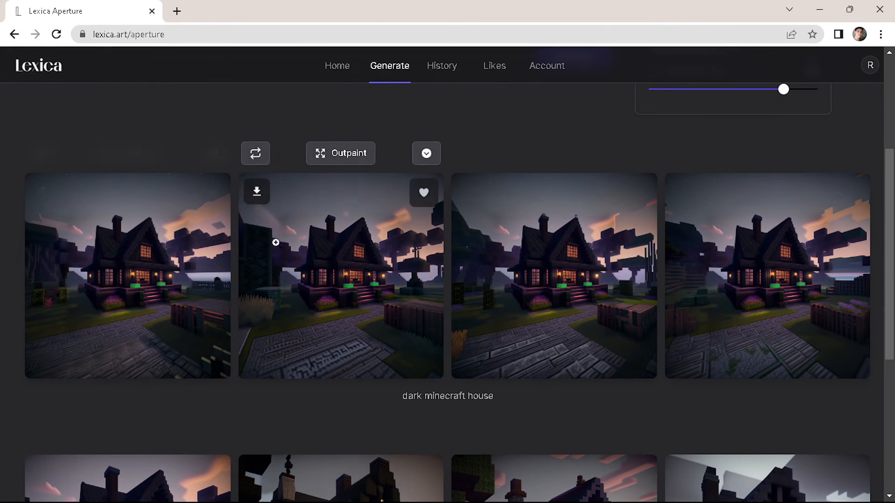
{"action": "mouse_move", "coordinate": [484, 227]}
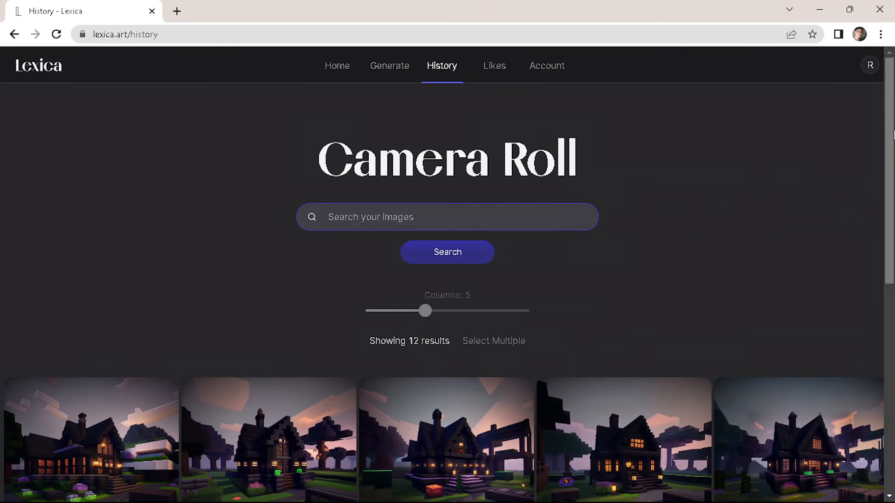
- Select the second, third and fourth images in the generation history and delete them
{"action": "mouse_move", "coordinate": [888, 136]}
{"action": "left_mouse_down"}
{"action": "mouse_move", "coordinate": [881, 310]}
{"action": "mouse_move", "coordinate": [888, 134]}
{"action": "left_mouse_up"}
{"action": "left_click", "coordinate": [509, 343]}
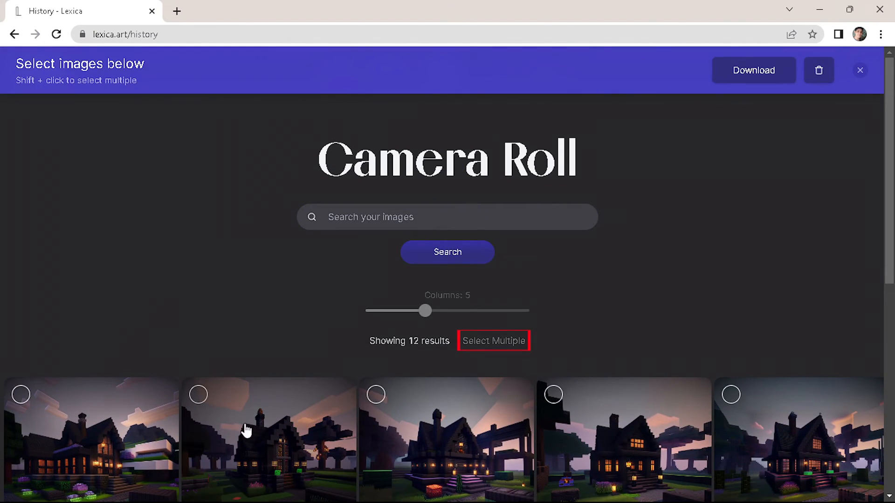
{"action": "left_click", "coordinate": [200, 401]}
{"action": "left_click", "coordinate": [396, 394]}
{"action": "left_click", "coordinate": [554, 398]}
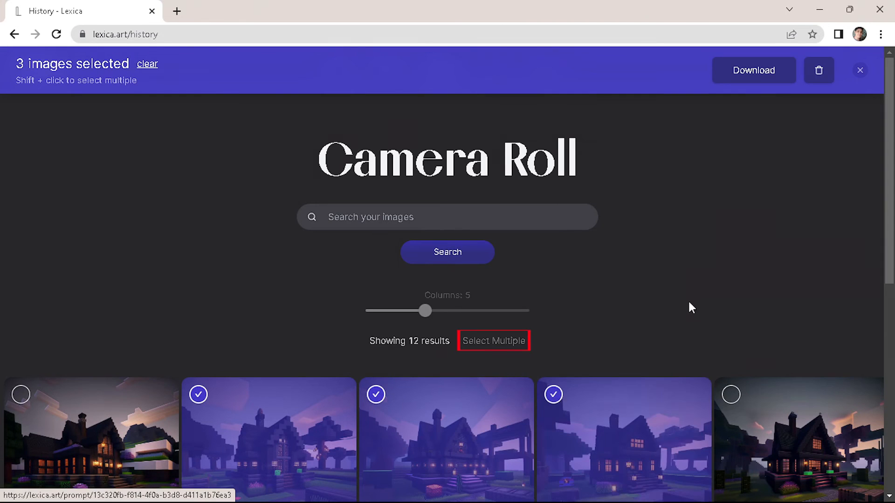
{"action": "left_click", "coordinate": [820, 72]}
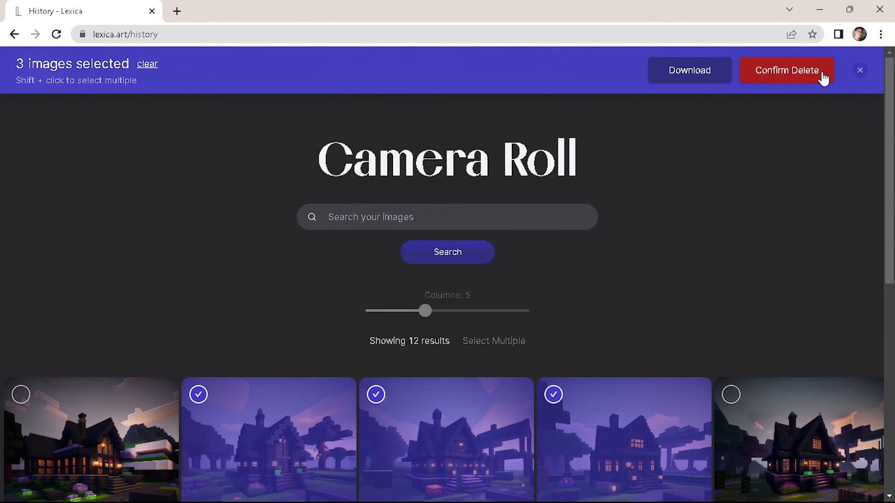
{"action": "left_click", "coordinate": [777, 79]}
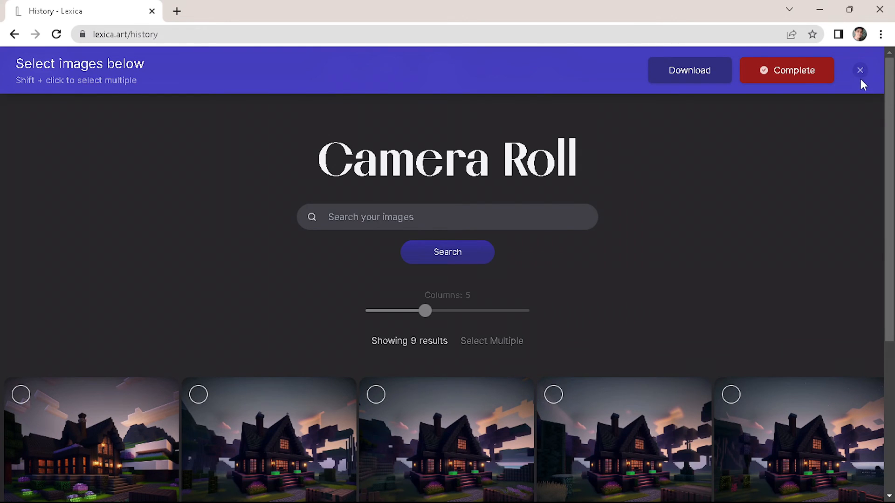
- Exit multiple-image selection in the generation history and open the collection of liked images
{"action": "left_click", "coordinate": [860, 71]}
{"action": "left_click", "coordinate": [494, 65]}
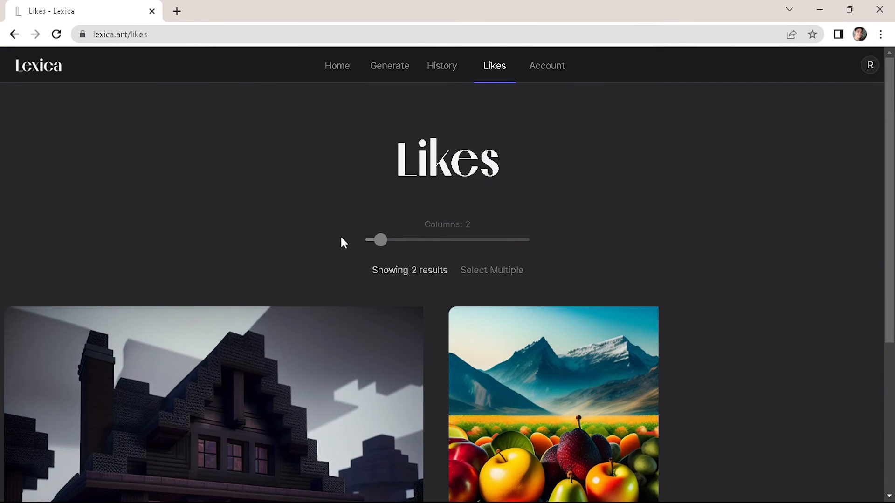
- Open the account's membership page and review the yearly Starter, Pro and Max plans
{"action": "left_click", "coordinate": [544, 75]}
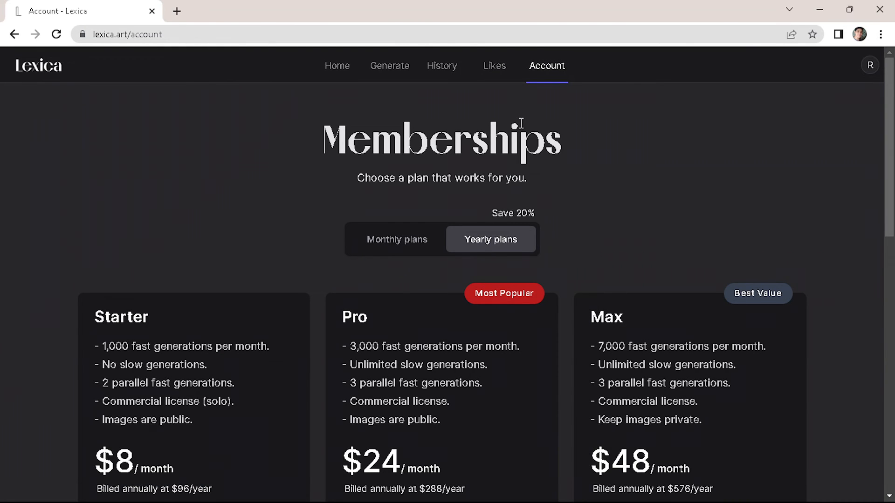
{"action": "left_click_drag", "start_coordinate": [885, 123], "coordinate": [886, 165]}
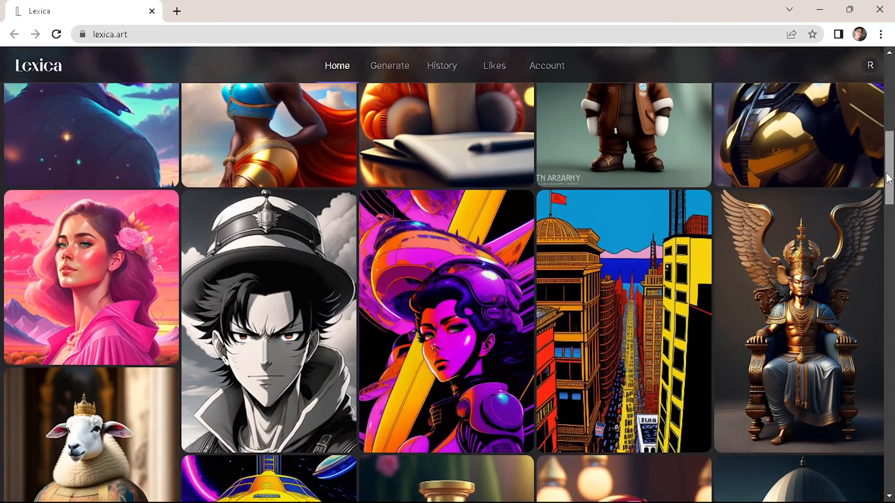
{"action": "left_click_drag", "start_coordinate": [888, 153], "coordinate": [891, 390]}
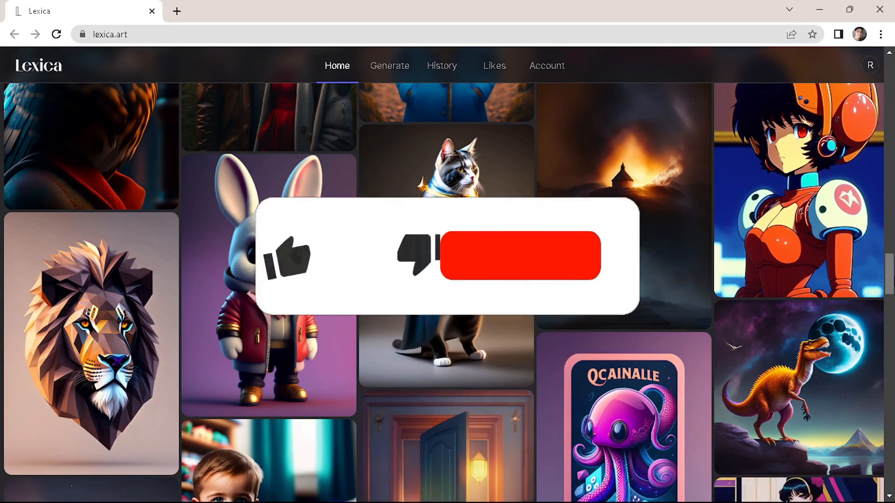
{"action": "scroll", "coordinate": [447, 275], "scroll_direction": "up", "scroll_amount": 9}
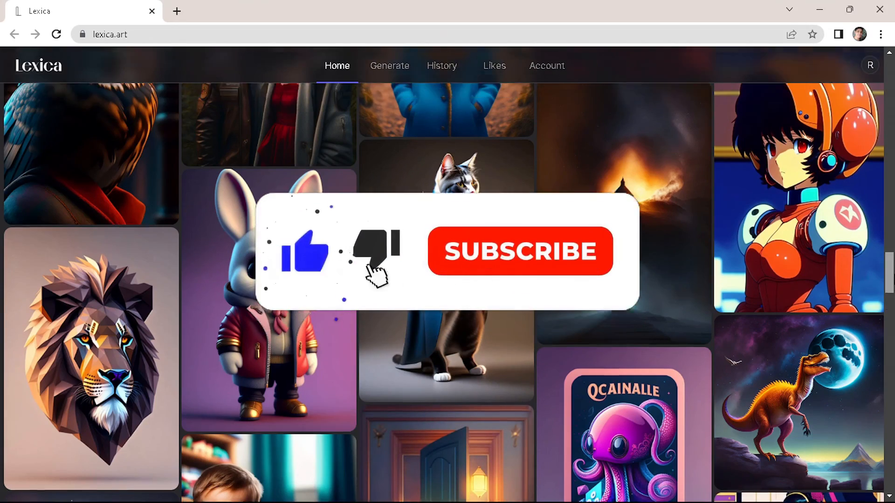
{"action": "scroll", "coordinate": [447, 275], "scroll_direction": "up", "scroll_amount": 15}
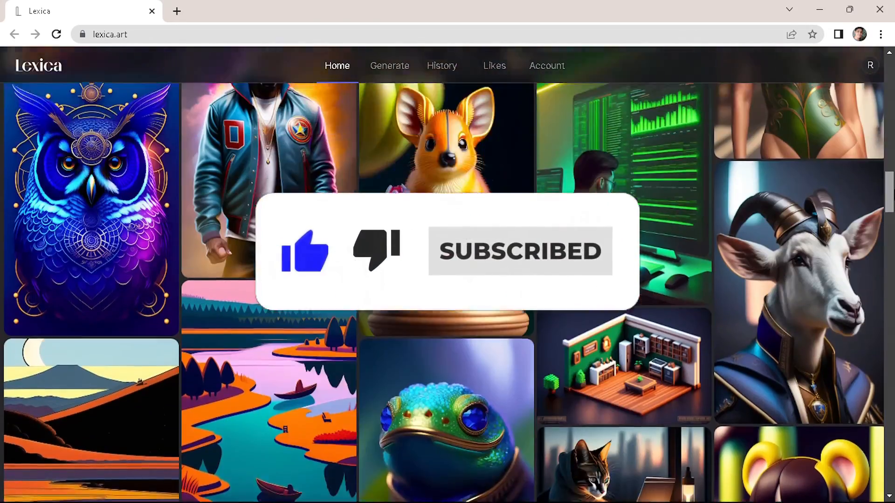
{"action": "scroll", "coordinate": [448, 275], "scroll_direction": "up", "scroll_amount": 10}
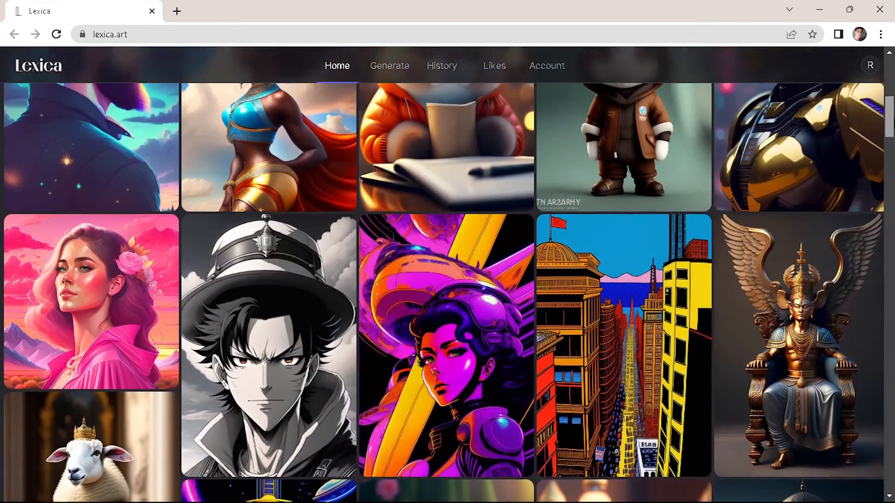